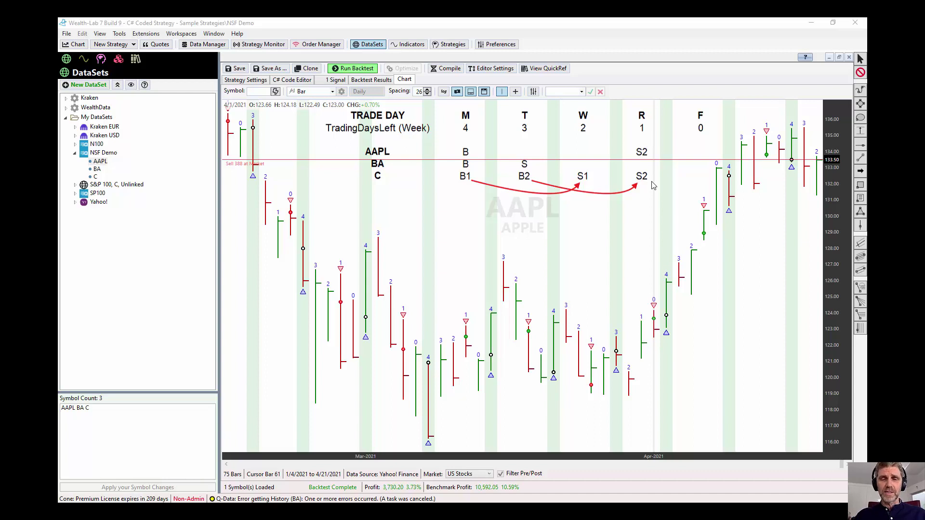
- Review the NSF Demo strategy's backtest date range and its advanced settings, including Retain NSF Positions
click(240, 80)
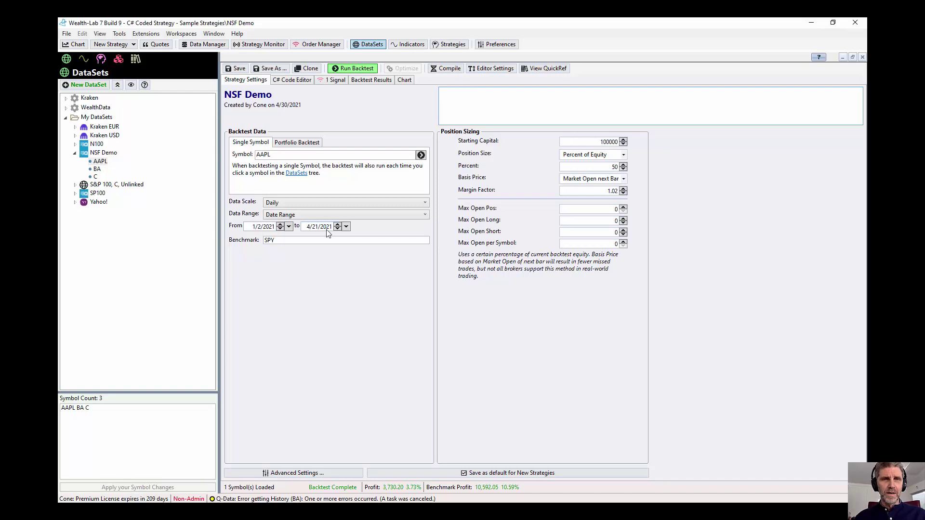
click(345, 227)
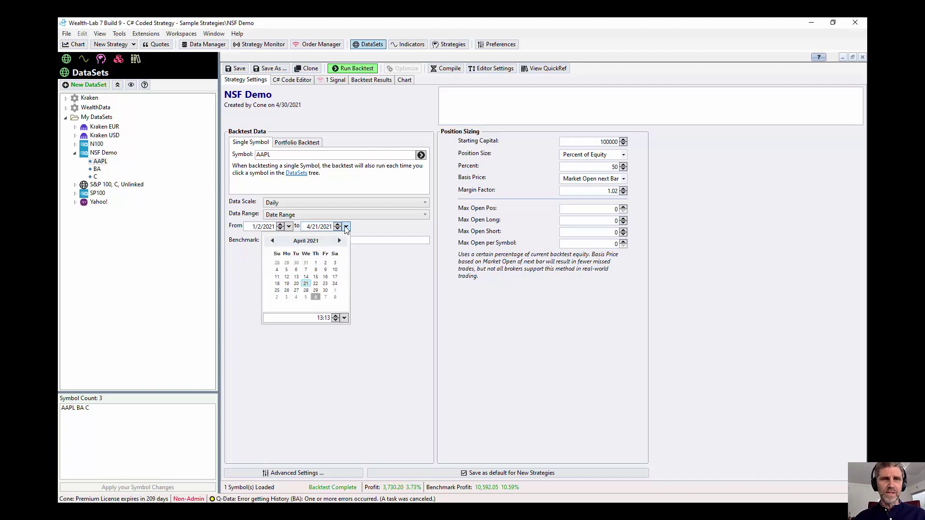
click(345, 227)
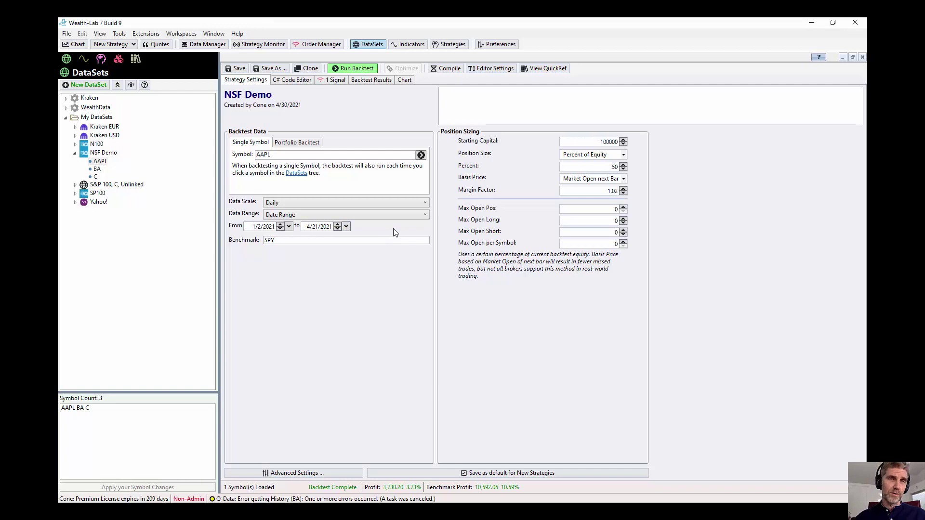
click(328, 473)
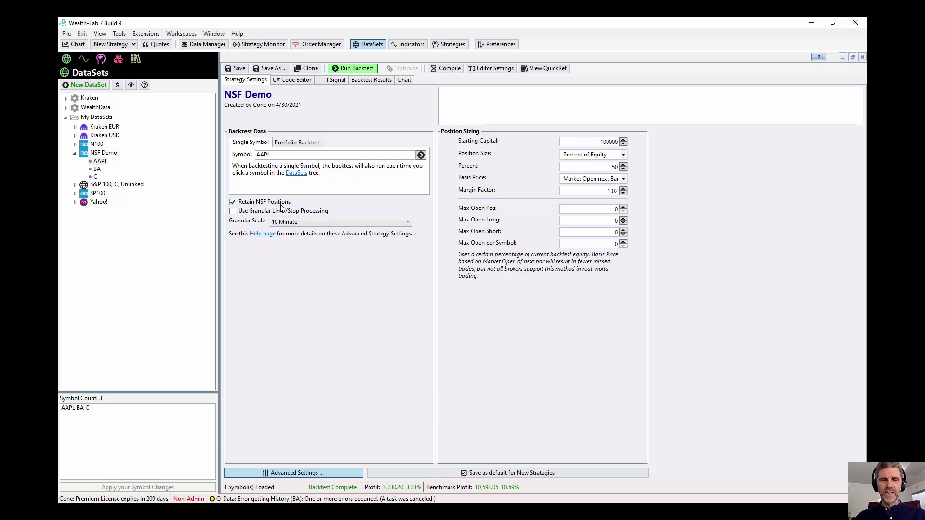
- Examine the buy and sell markers on the AAPL, BA and C charts against the weekly trade-day schedule
click(404, 79)
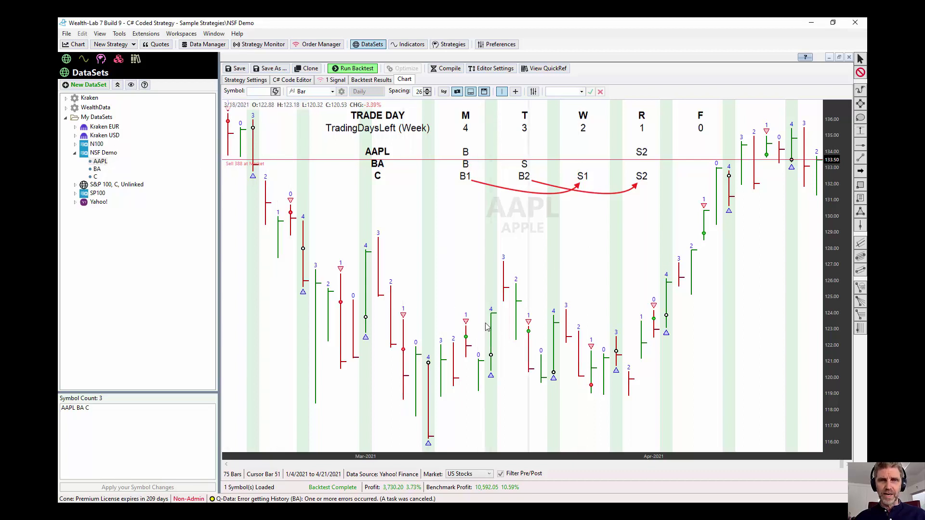
mouse_move(491, 379)
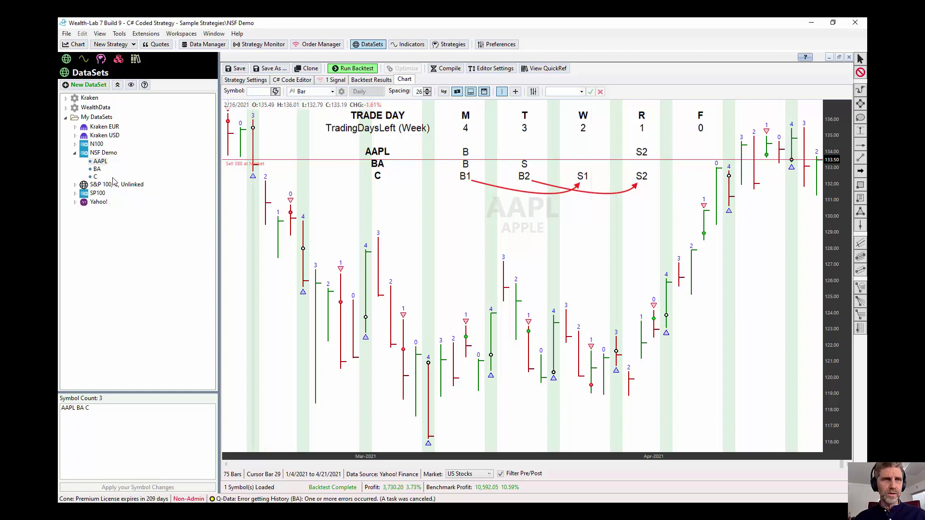
click(97, 168)
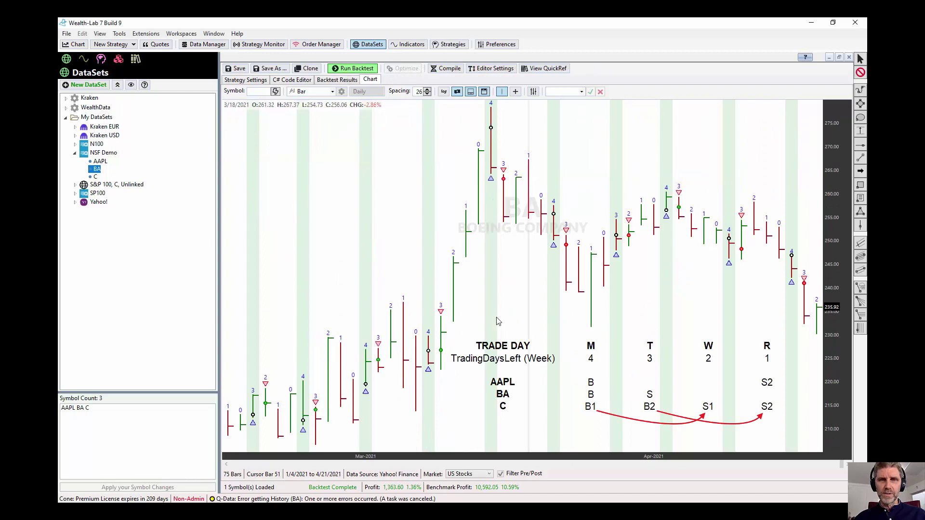
mouse_move(492, 187)
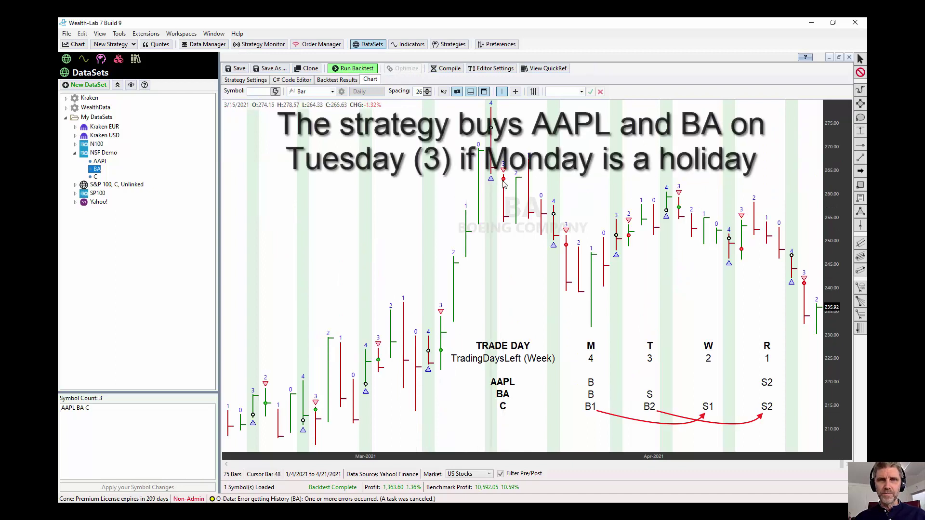
mouse_move(555, 246)
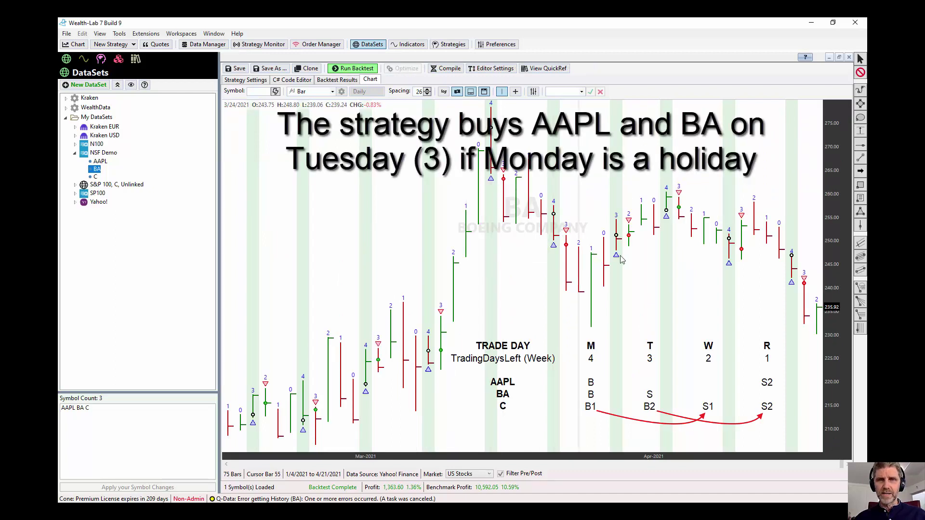
click(96, 176)
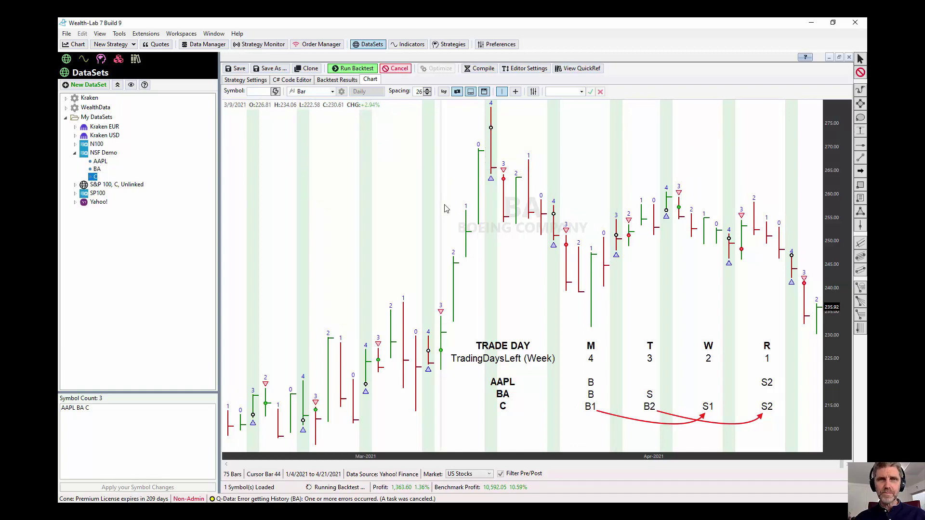
mouse_move(554, 221)
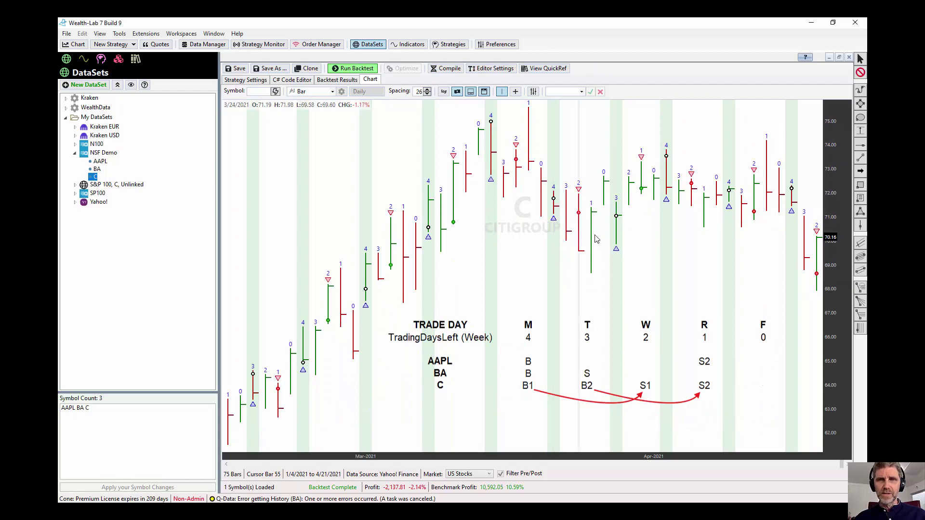
mouse_move(618, 253)
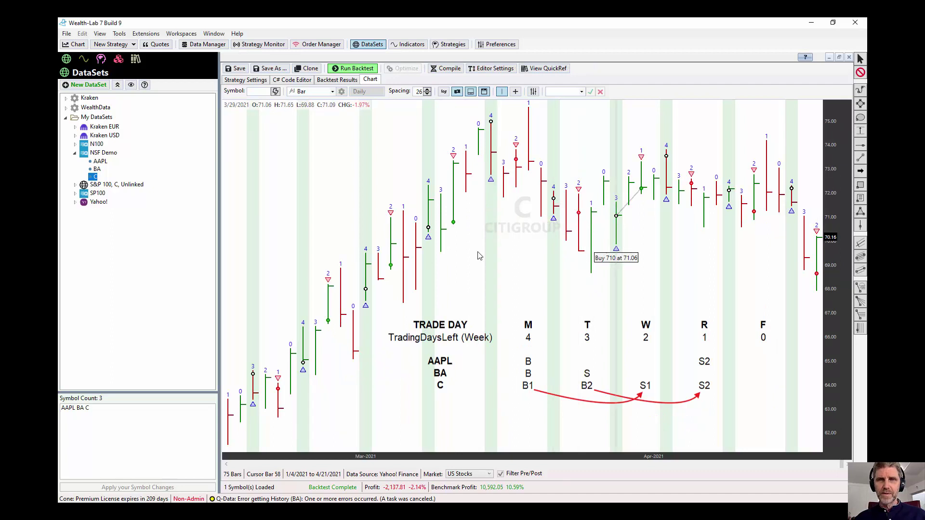
- Run a portfolio backtest of the strategy on the NSF Demo DataSet
click(99, 152)
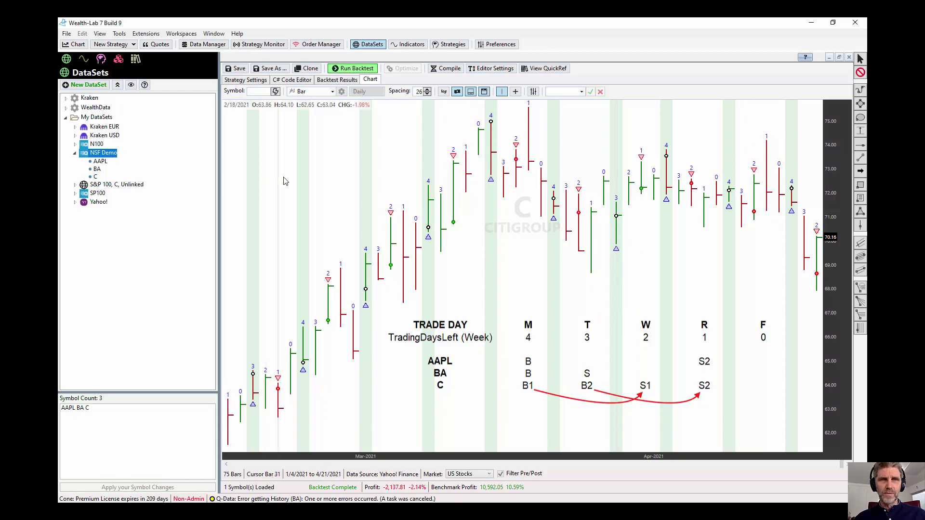
click(254, 81)
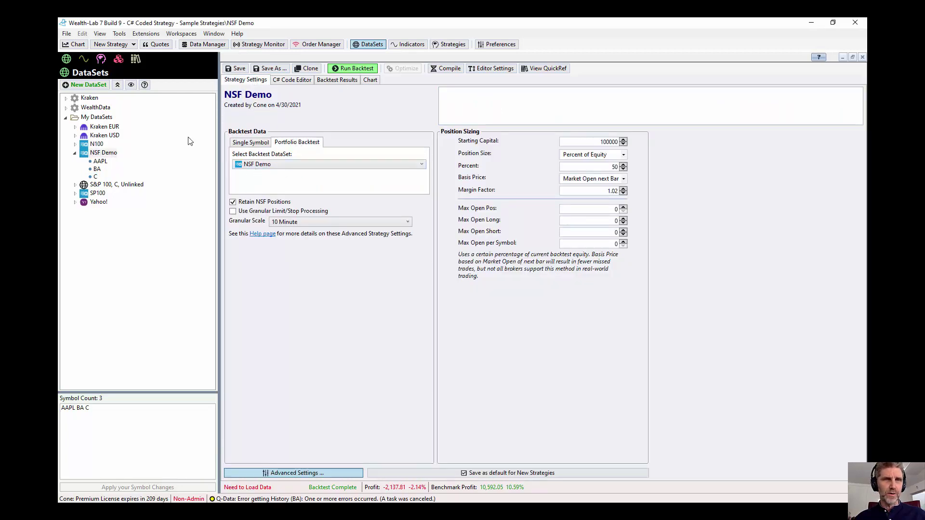
click(354, 68)
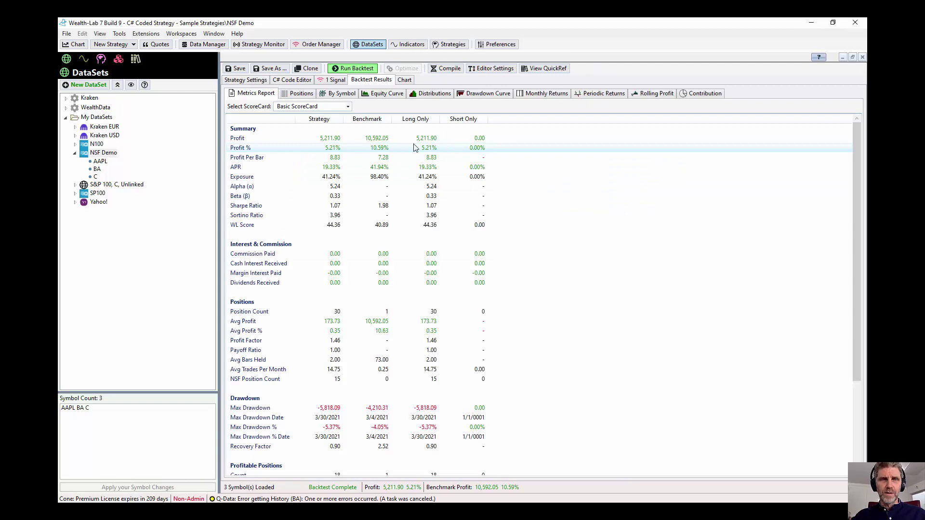
- Review the portfolio backtest's positions list, the Citigroup chart and the generated signal
click(293, 96)
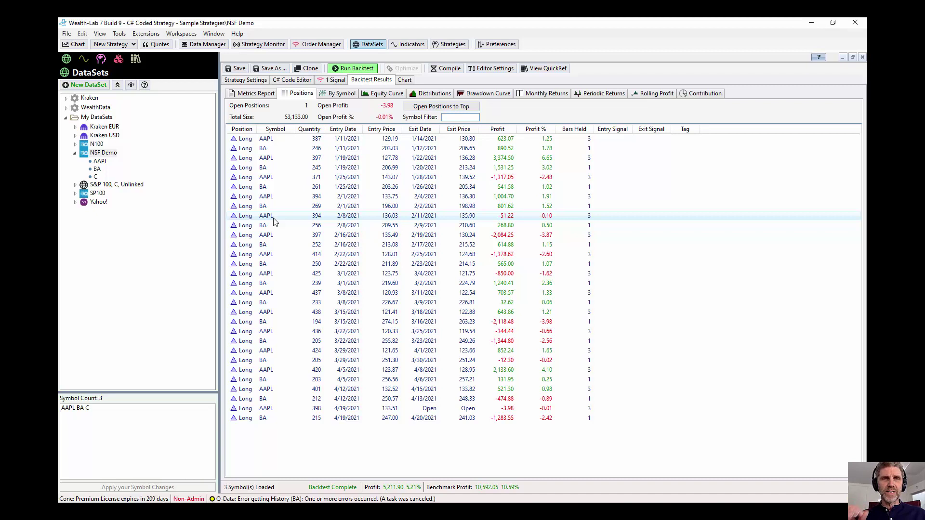
click(404, 79)
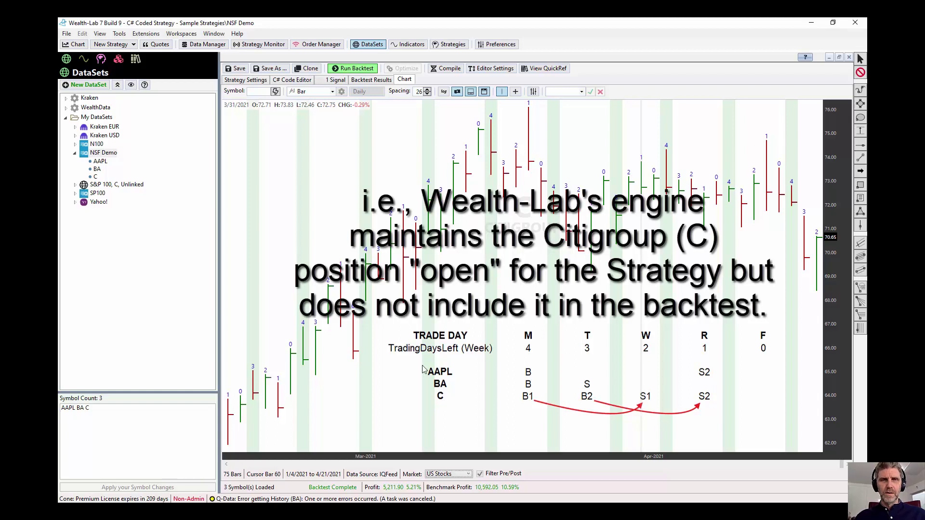
click(338, 80)
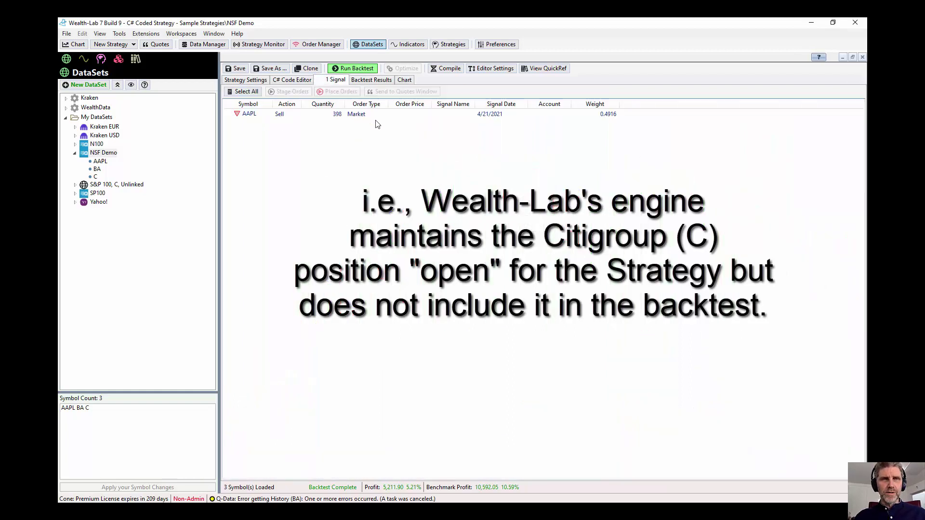
- Set the backtest's end date to 4/20/2021 and rerun the portfolio backtest
click(246, 81)
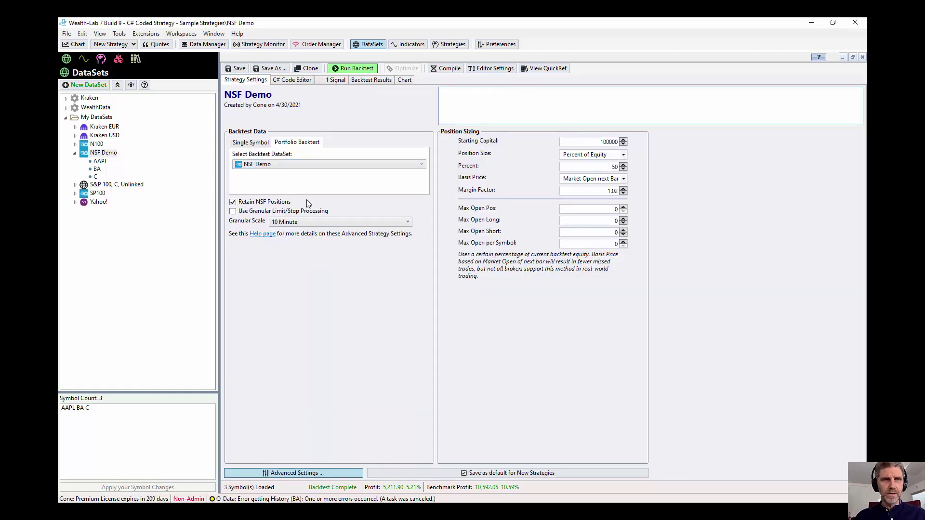
click(313, 475)
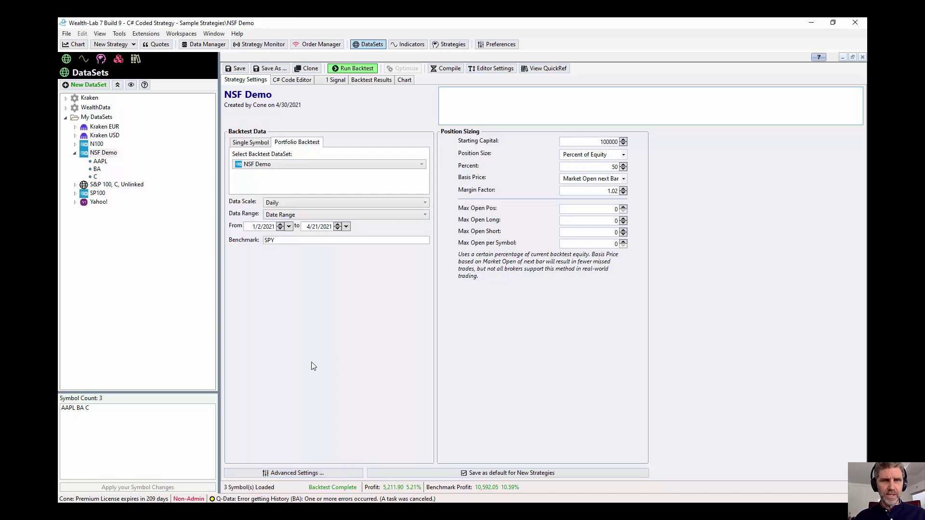
click(339, 229)
click(338, 224)
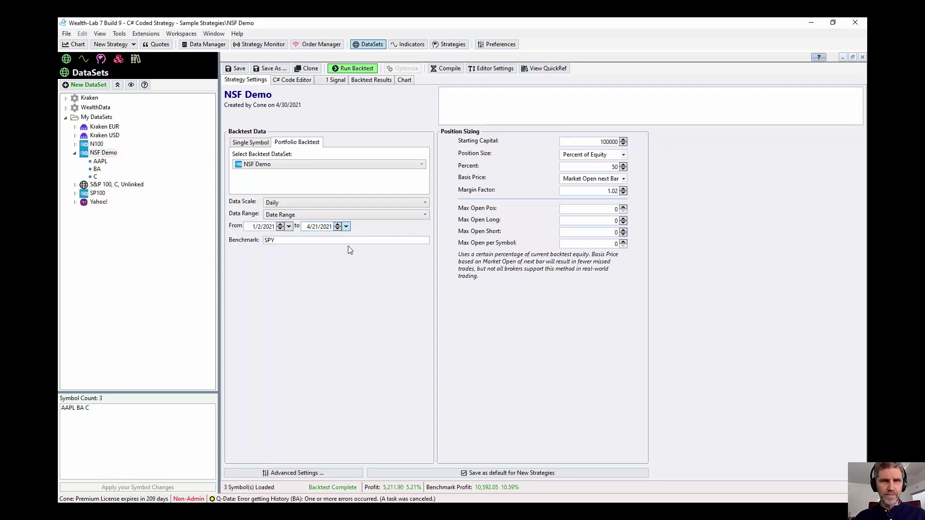
click(345, 226)
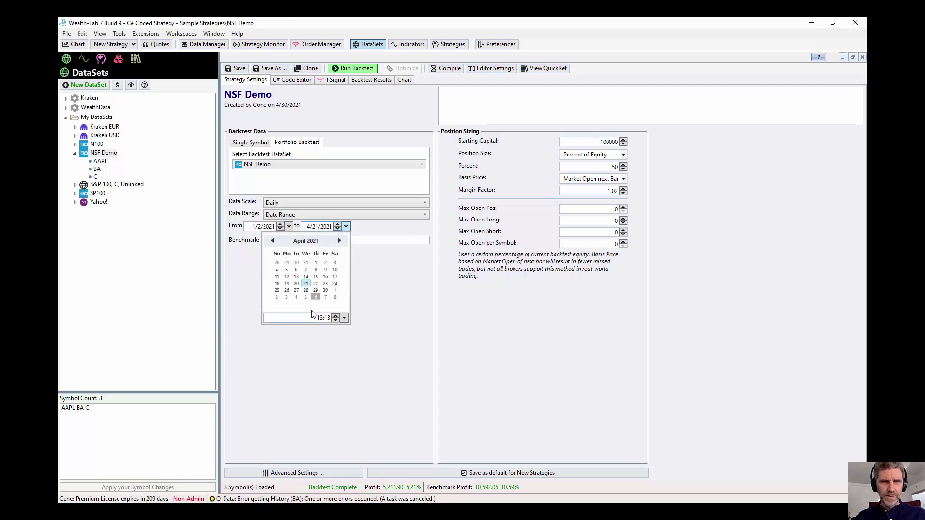
click(296, 283)
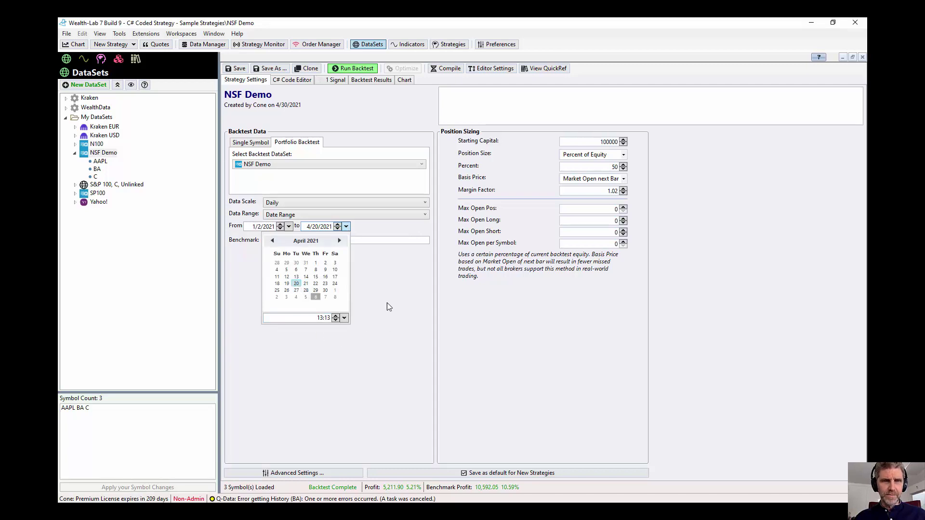
click(376, 296)
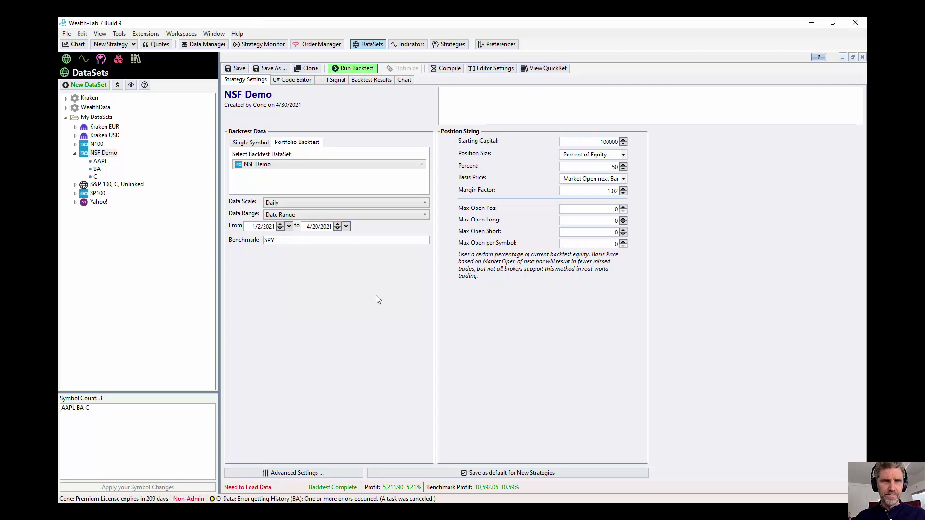
click(350, 69)
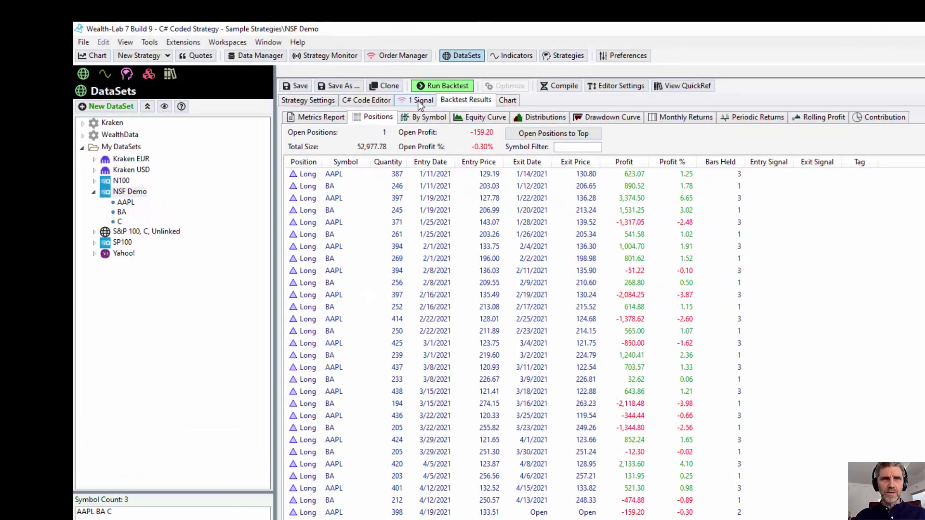
- Inspect the new signal and the Citigroup chart, and sort the backtest positions by entry date, newest first
click(420, 102)
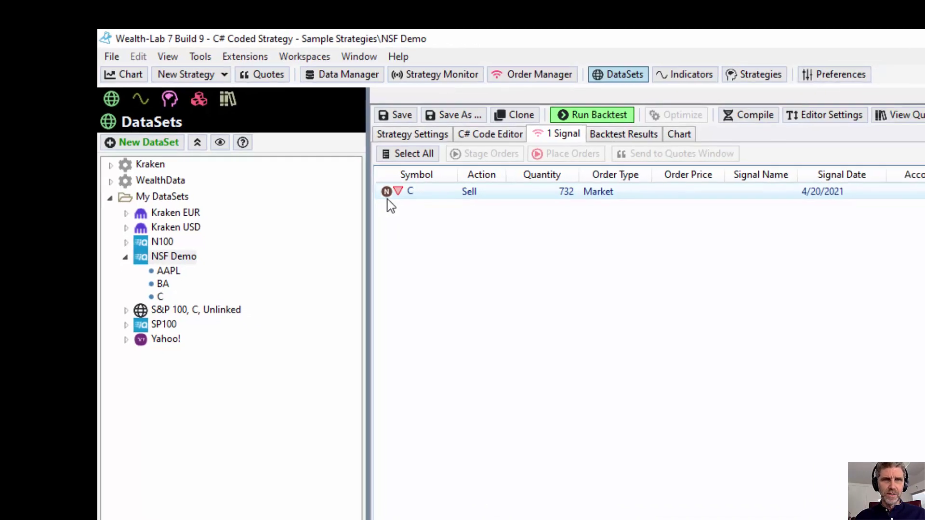
click(678, 134)
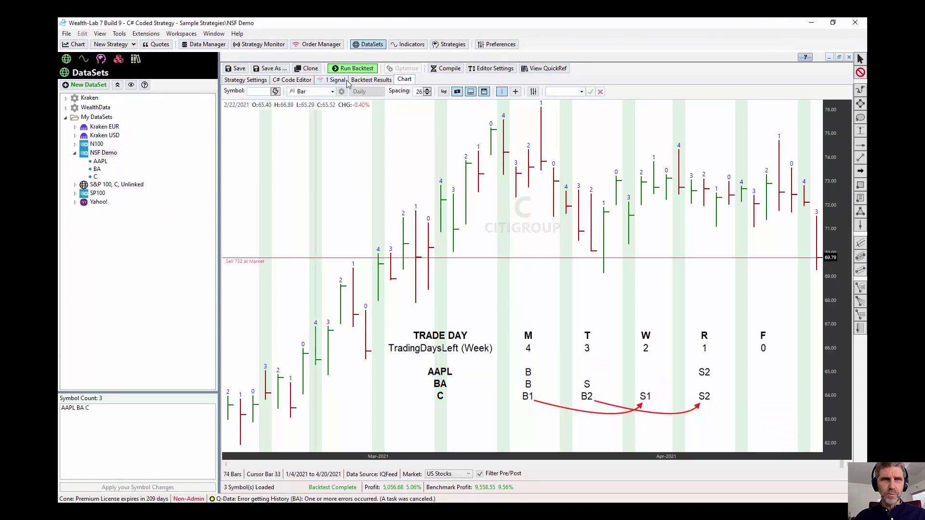
click(363, 80)
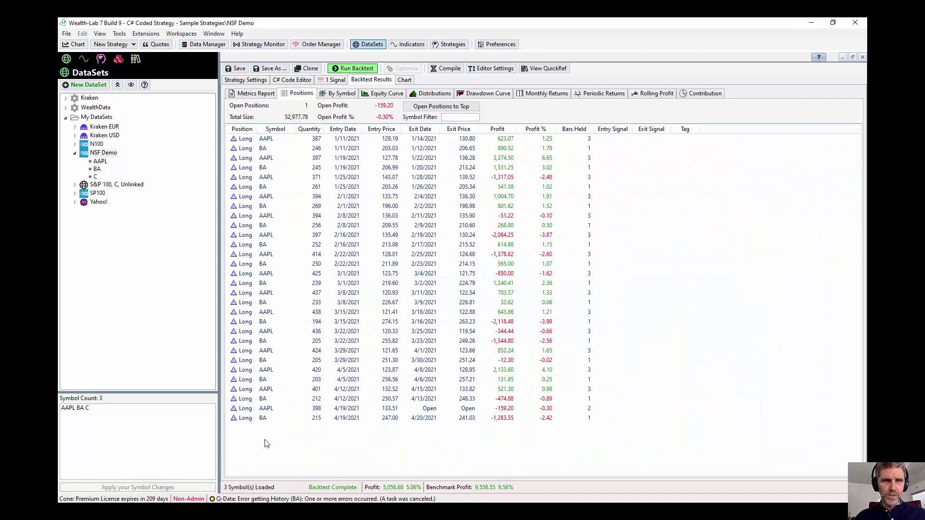
click(349, 130)
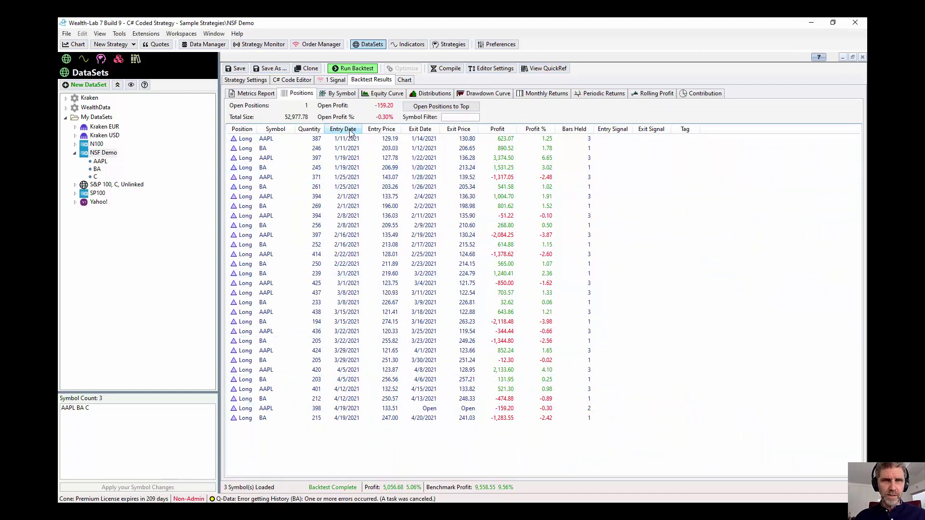
click(350, 130)
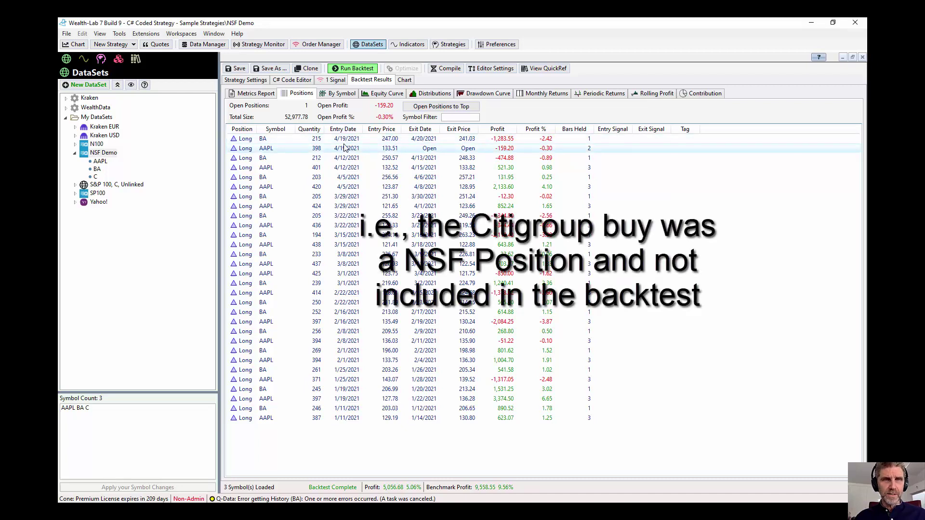
- Recheck the NSF marker on the Citigroup sell signal and look at its chart again
click(332, 81)
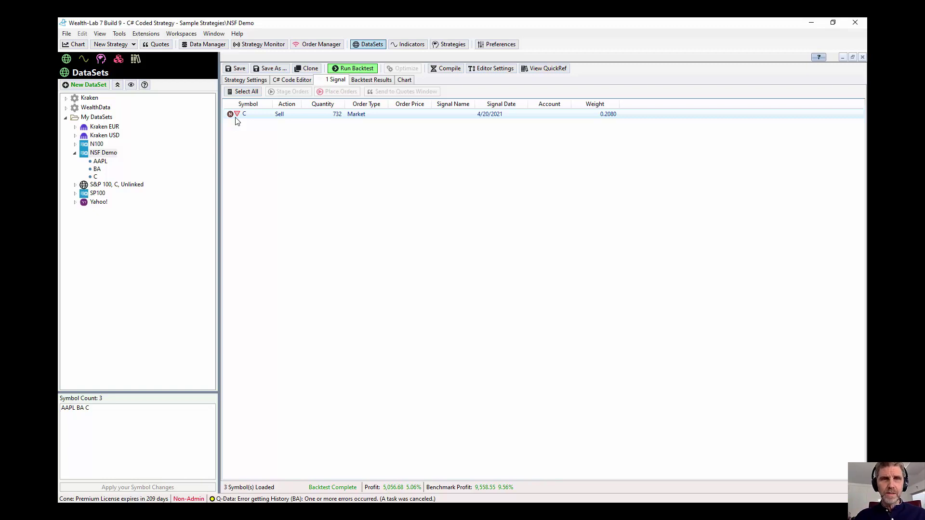
click(372, 80)
click(405, 81)
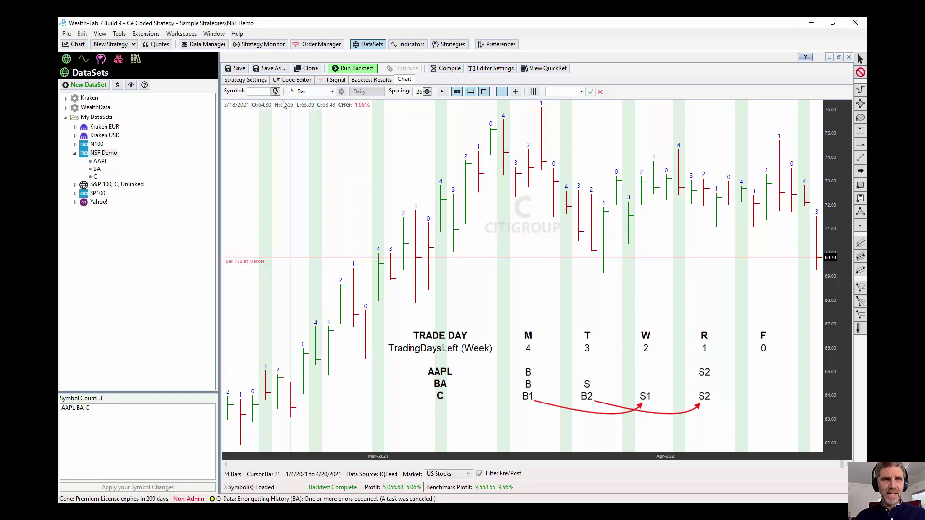
- Change the backtest's end date to 4/21/2021
click(253, 81)
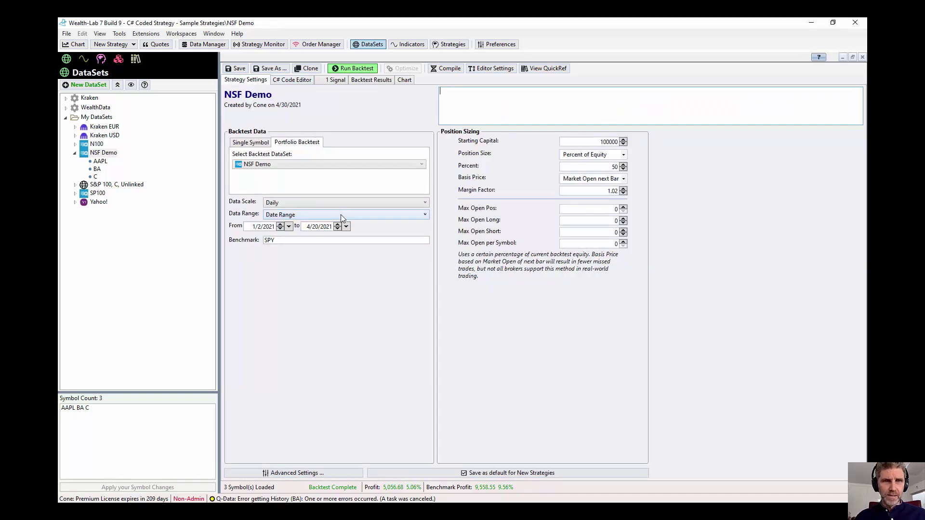
click(316, 227)
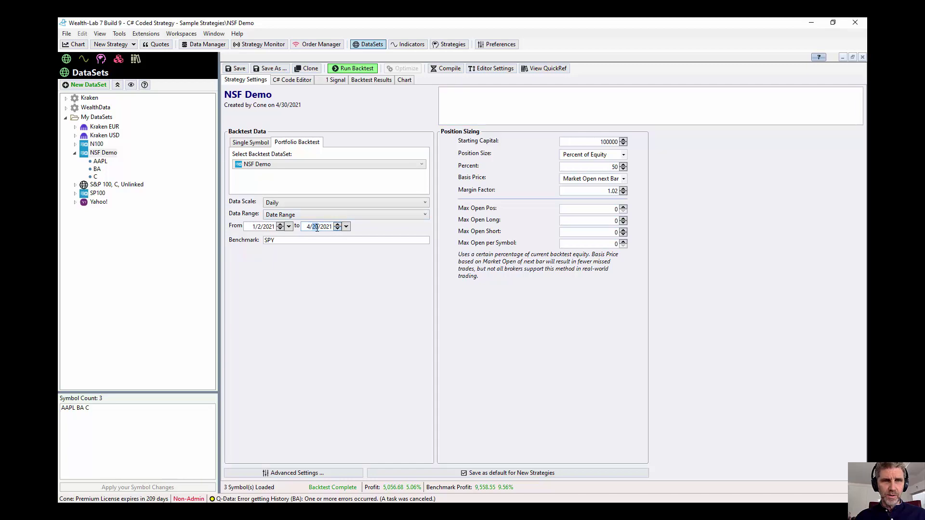
text(21)
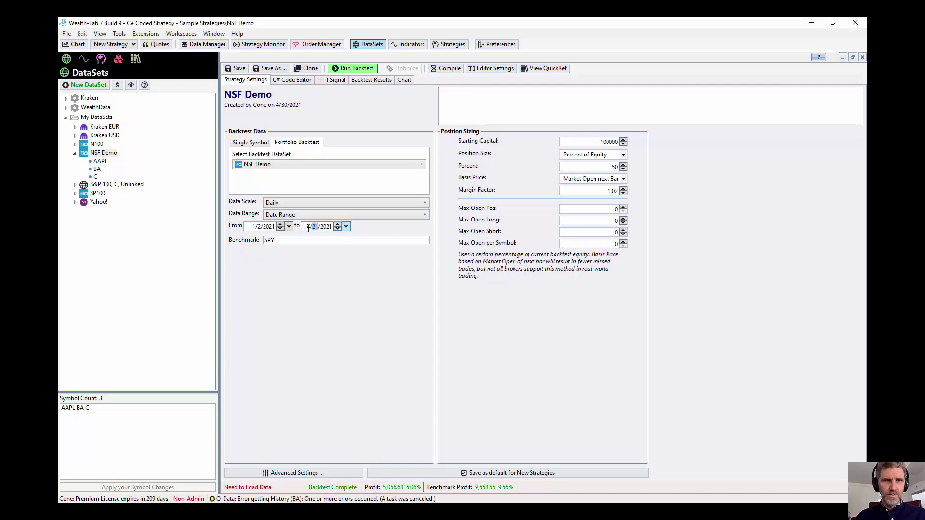
- Turn off Retain NSF Positions in the advanced strategy settings and rerun the portfolio backtest
click(251, 143)
click(298, 143)
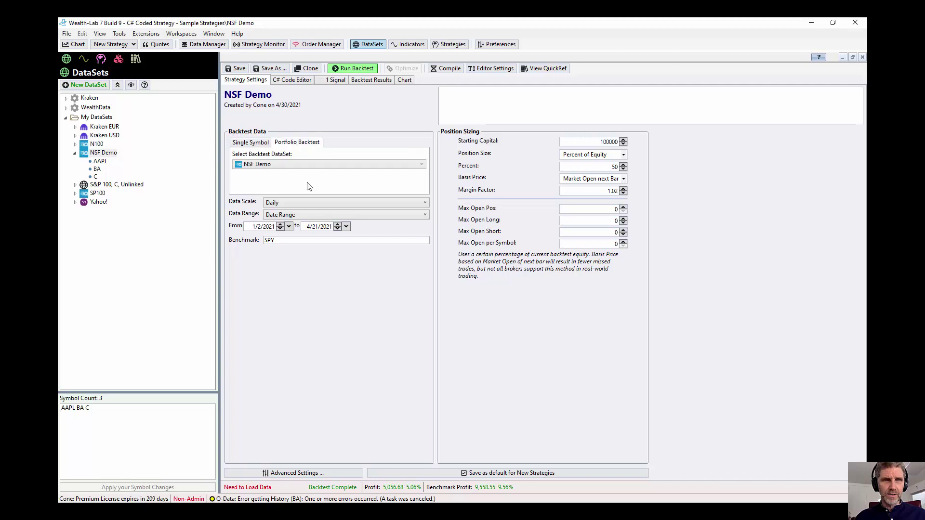
click(289, 472)
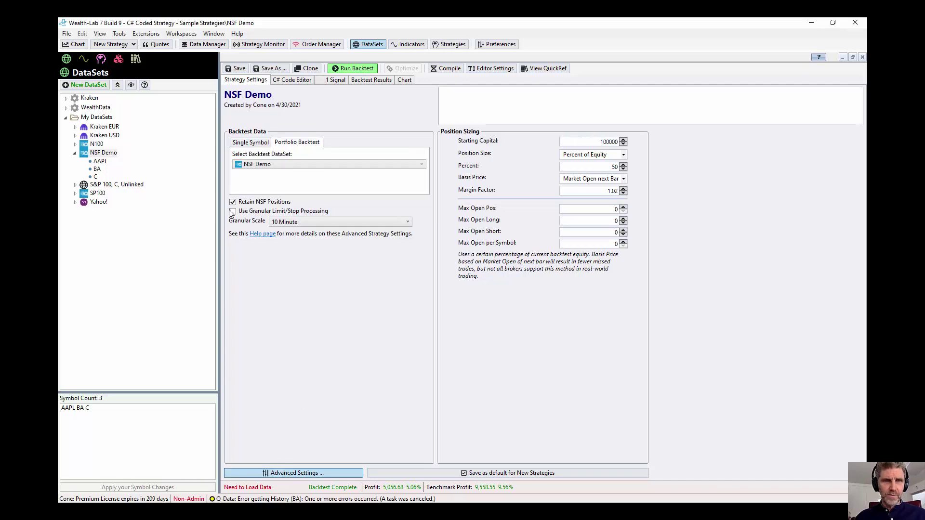
click(232, 202)
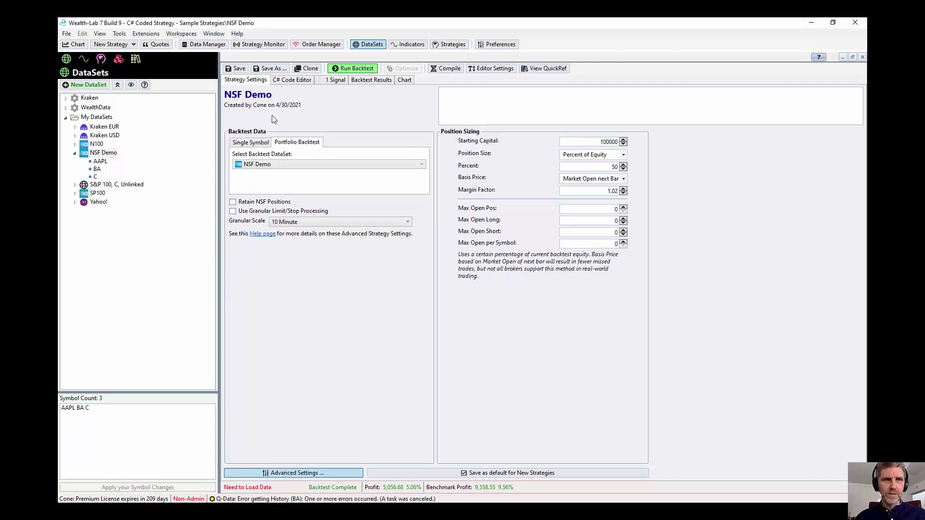
click(351, 70)
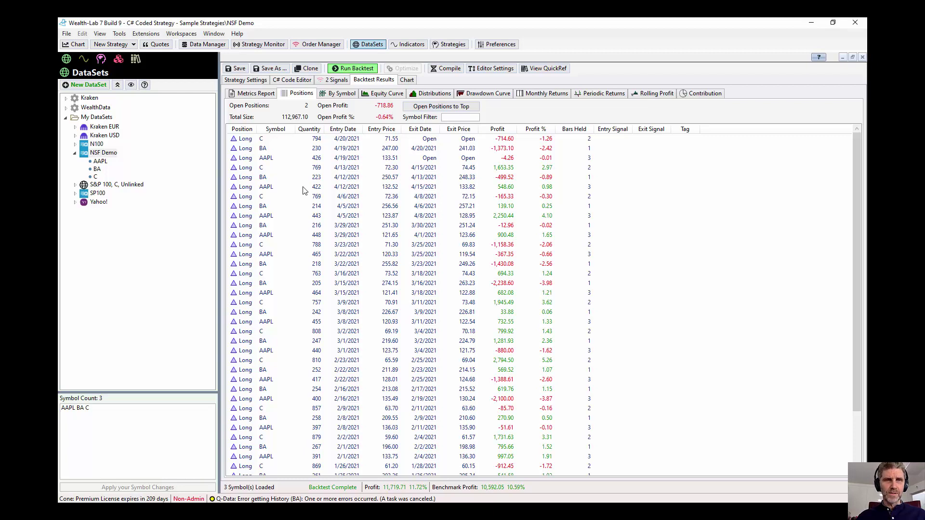
- Sort the backtest positions by entry date, newest first, and compare them with the Citigroup chart and the generated signals
click(350, 129)
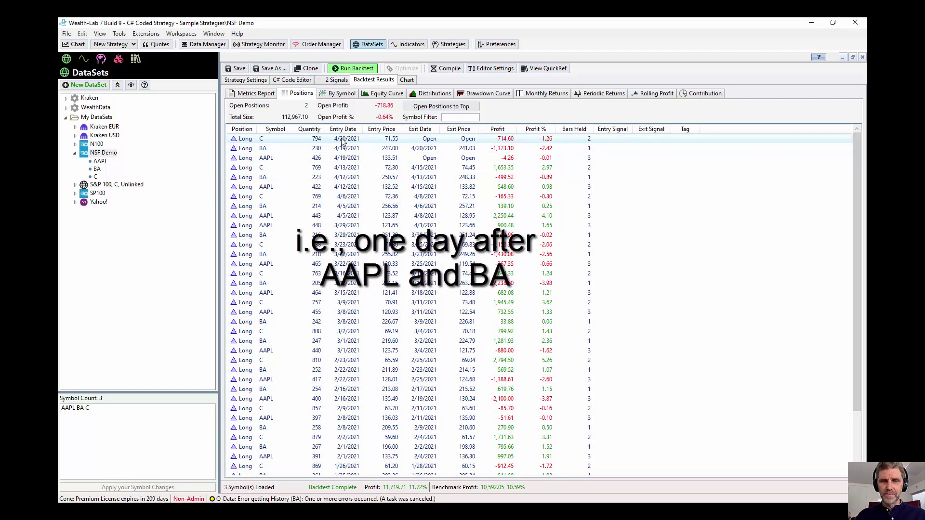
click(407, 80)
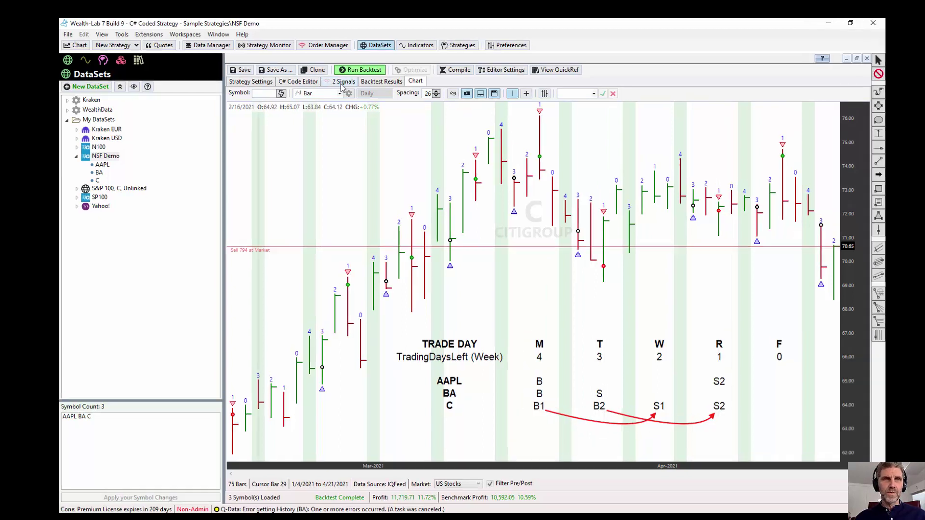
click(333, 79)
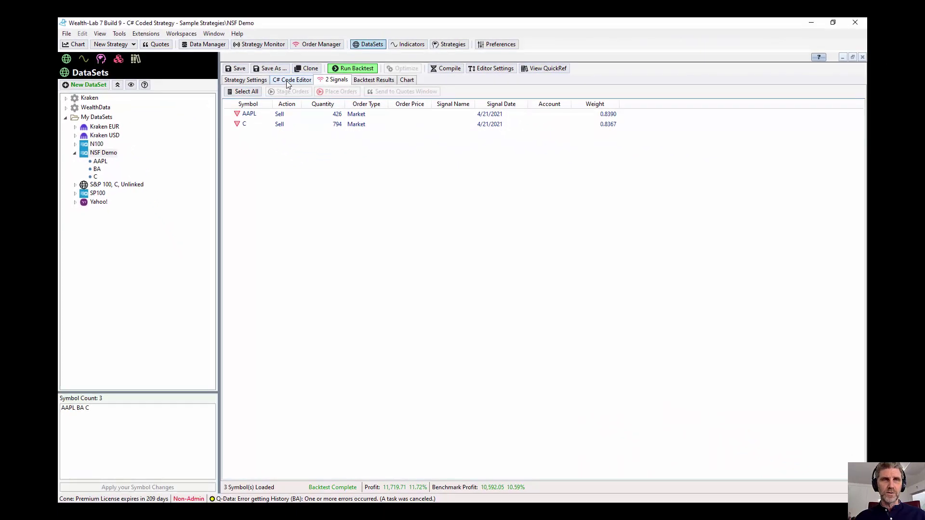
click(410, 80)
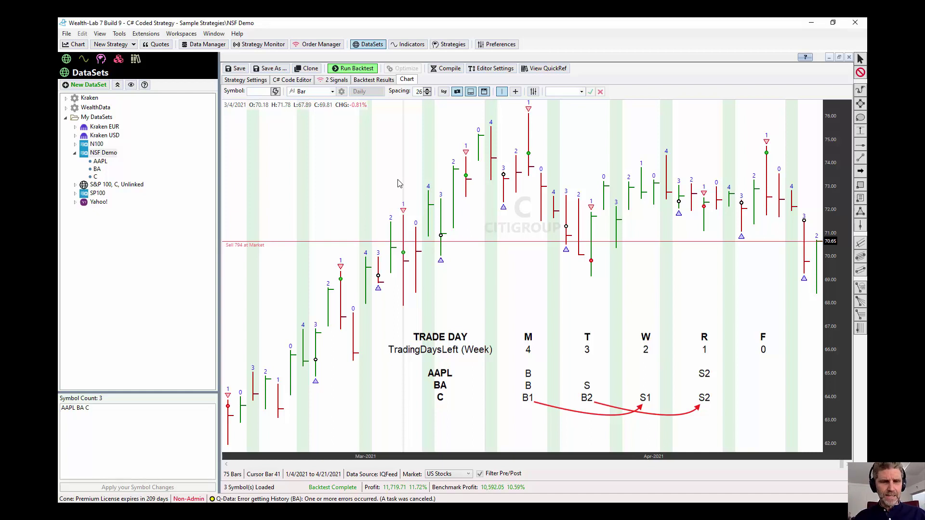
- Open the help topic on Advanced Strategy Settings to read about Retain NSF Positions
click(805, 57)
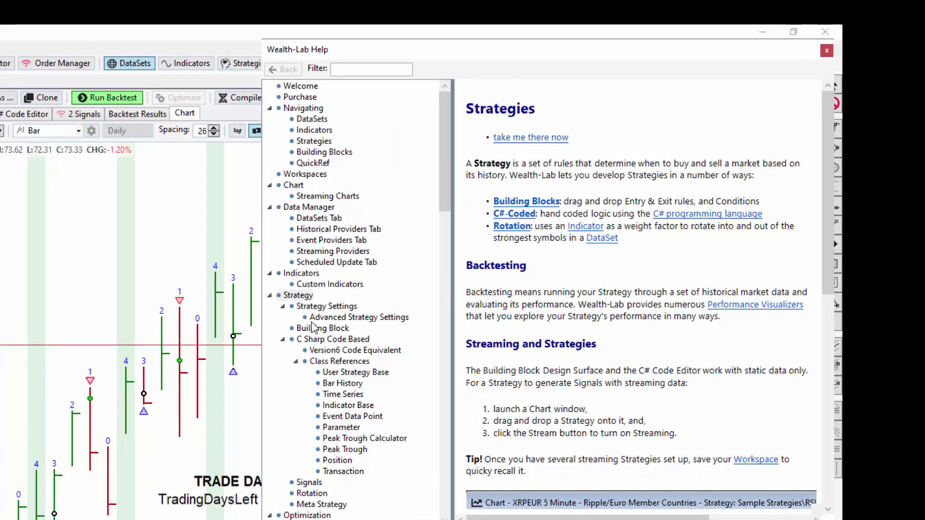
click(326, 319)
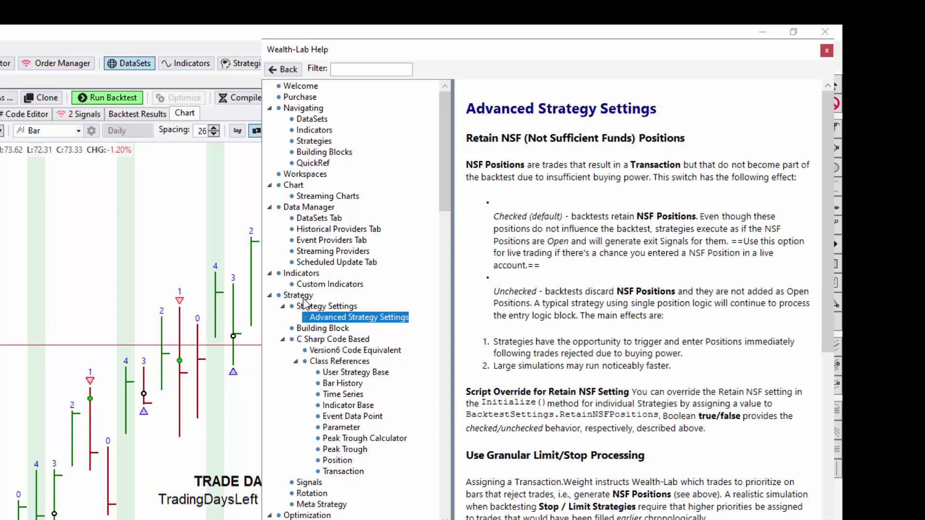